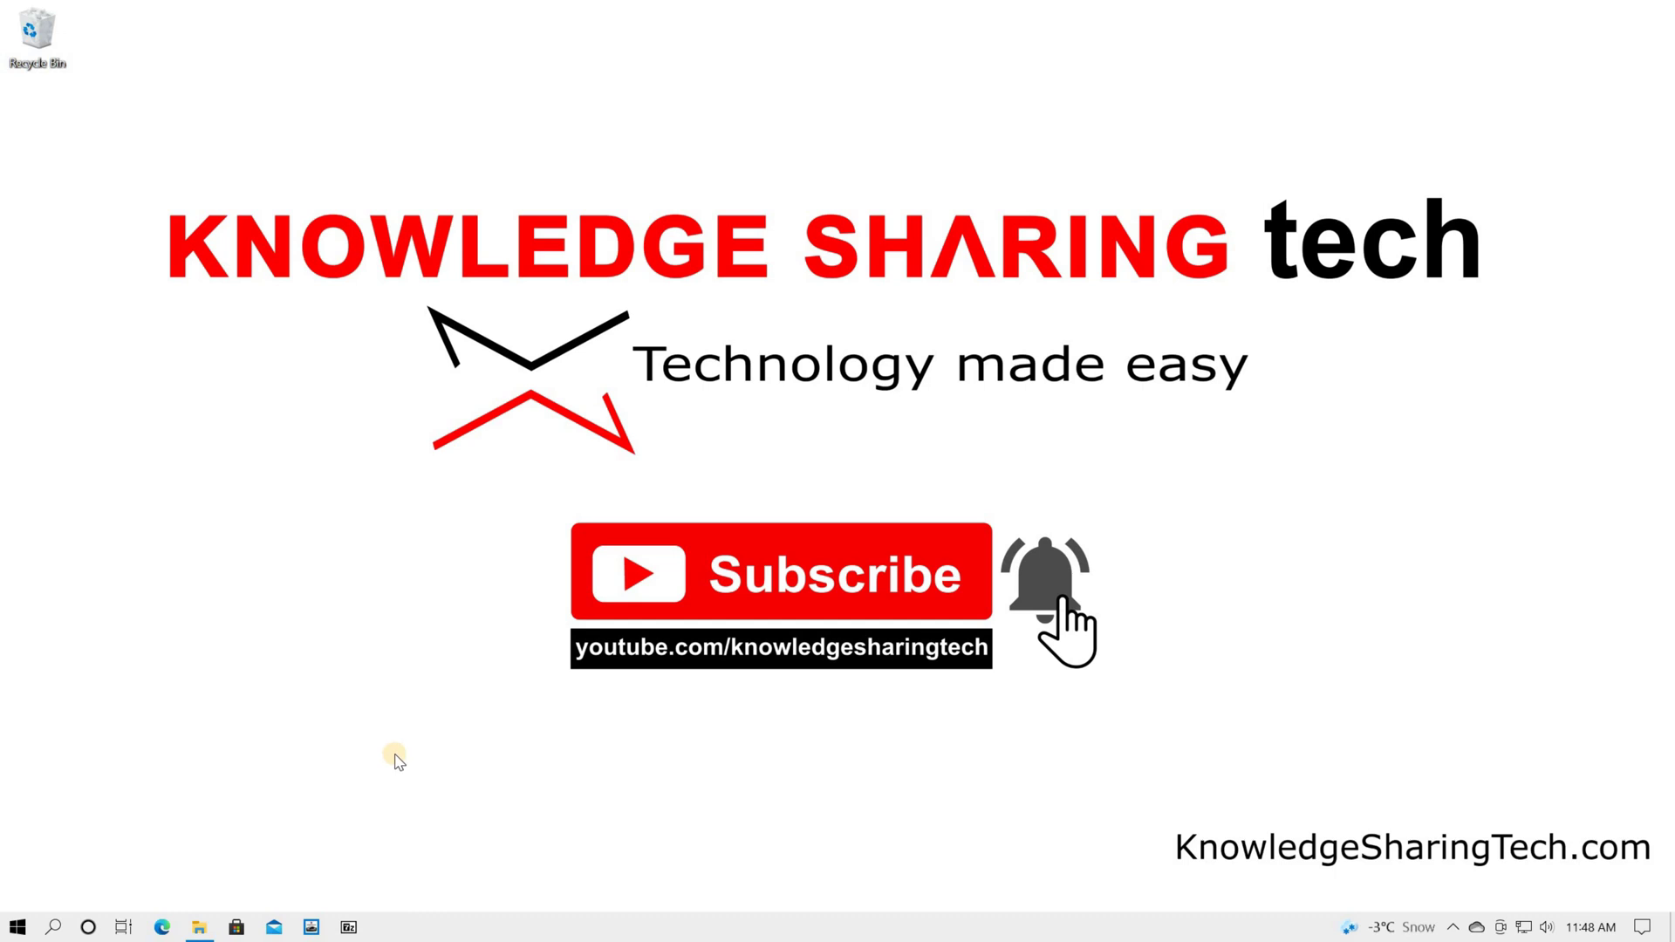
# Try opening Desktop's New folder, dismiss the denial, then attempt deleting it as administrator.
pyautogui.click(200, 928)
pyautogui.doubleClick(663, 269)
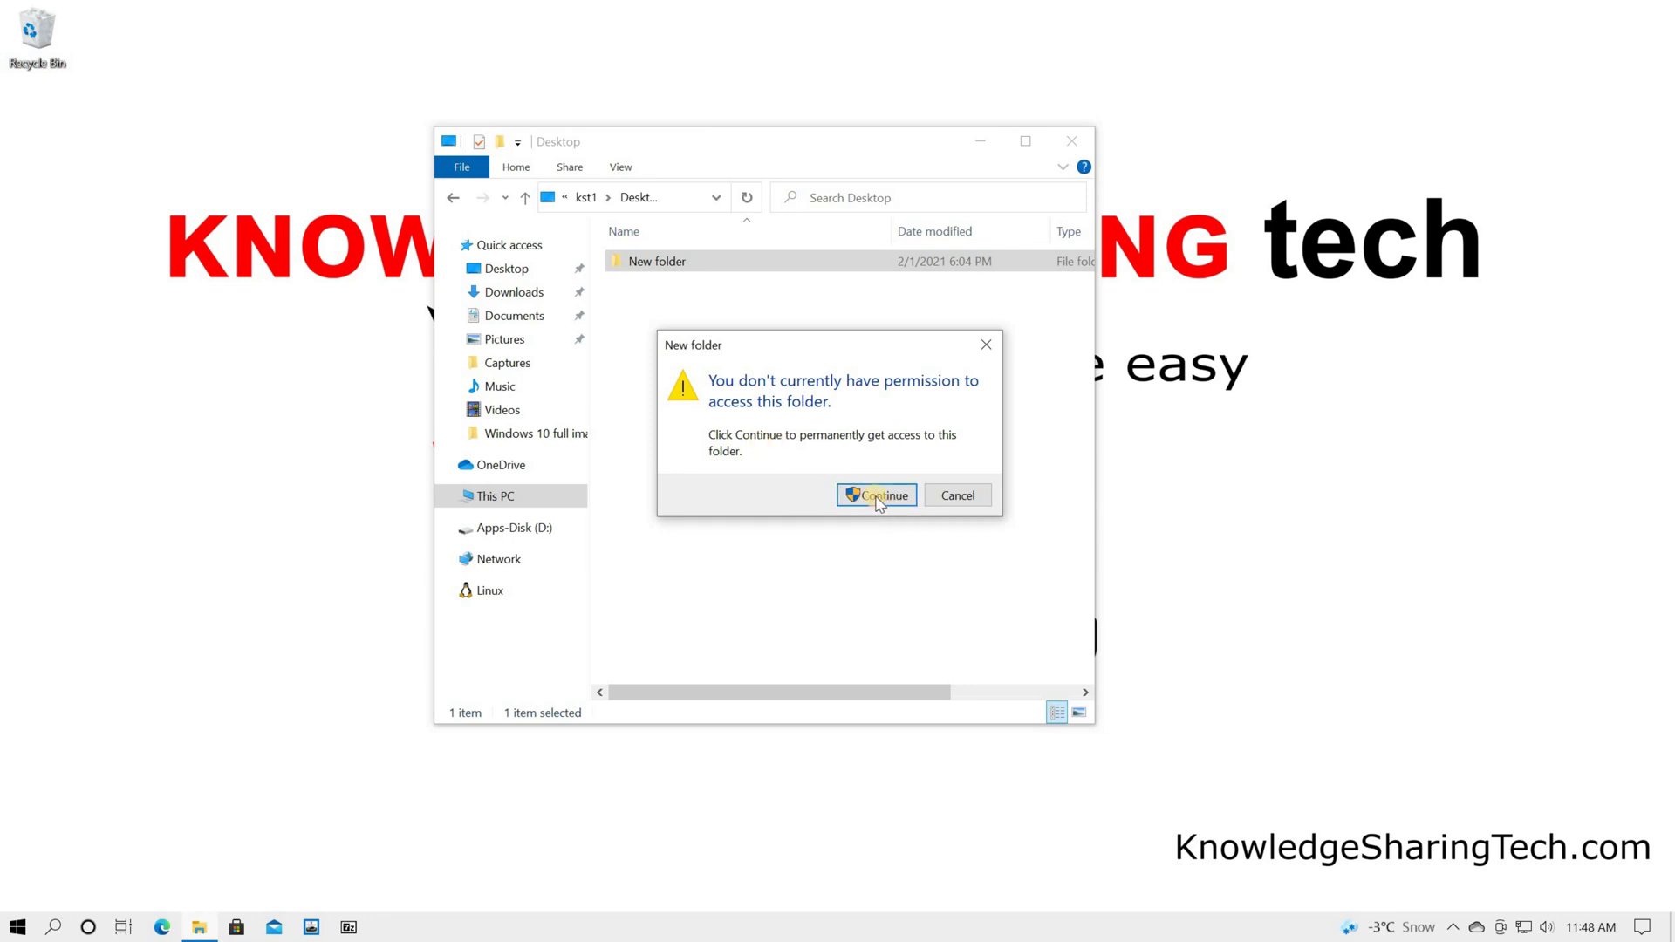
pyautogui.click(877, 497)
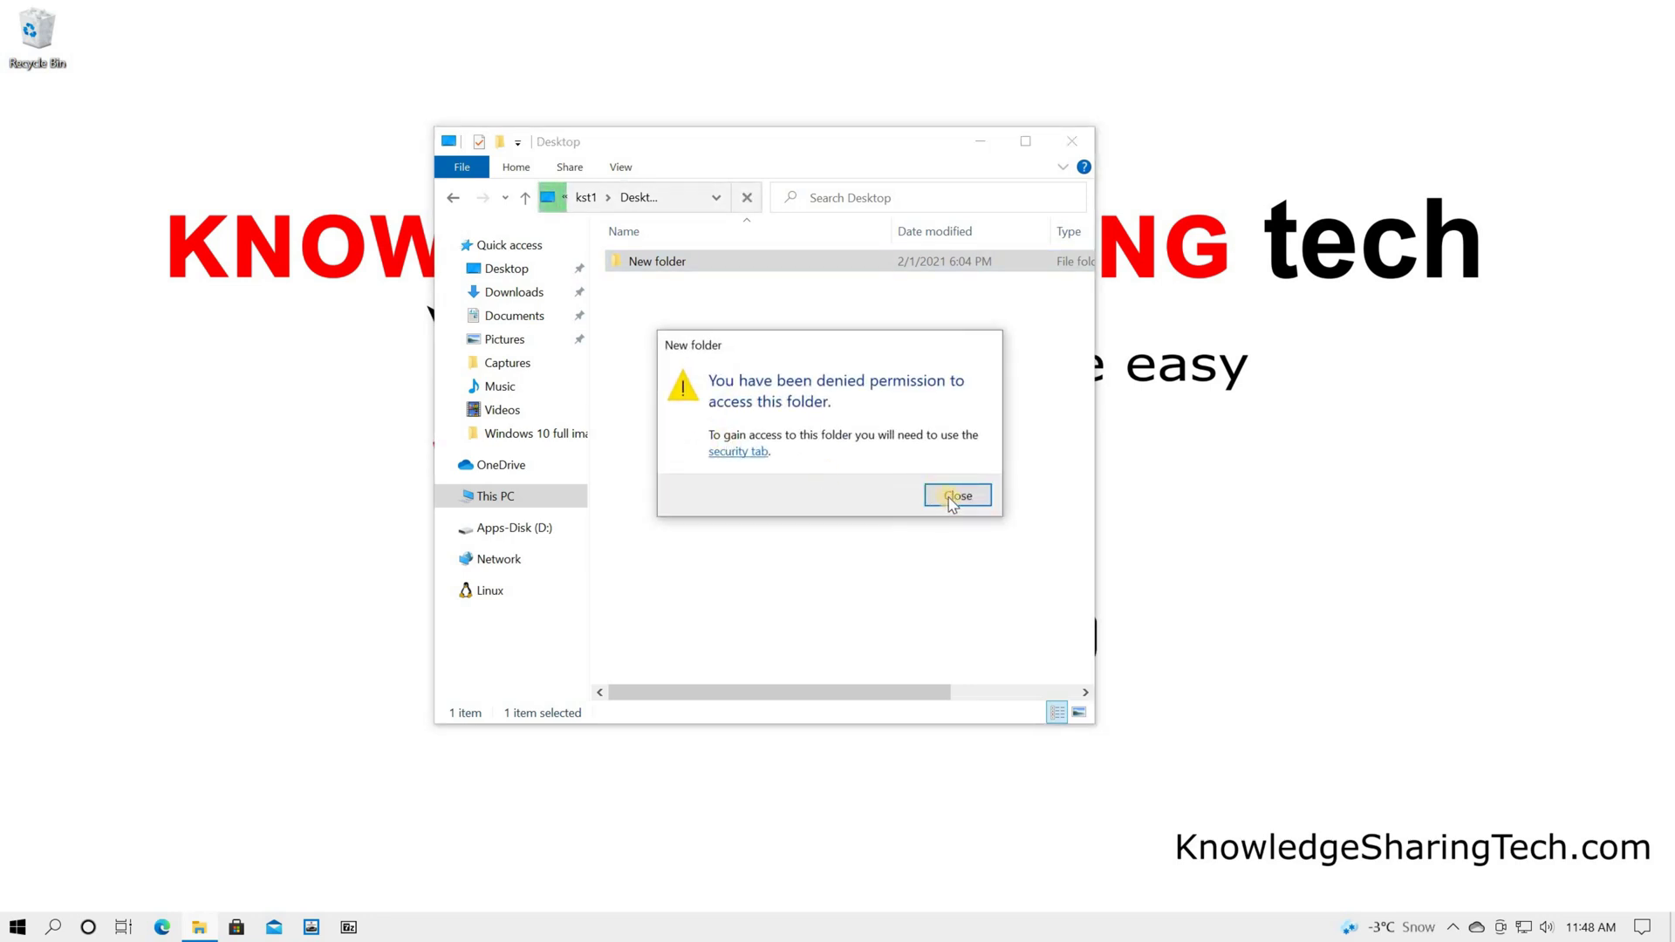
pyautogui.click(957, 495)
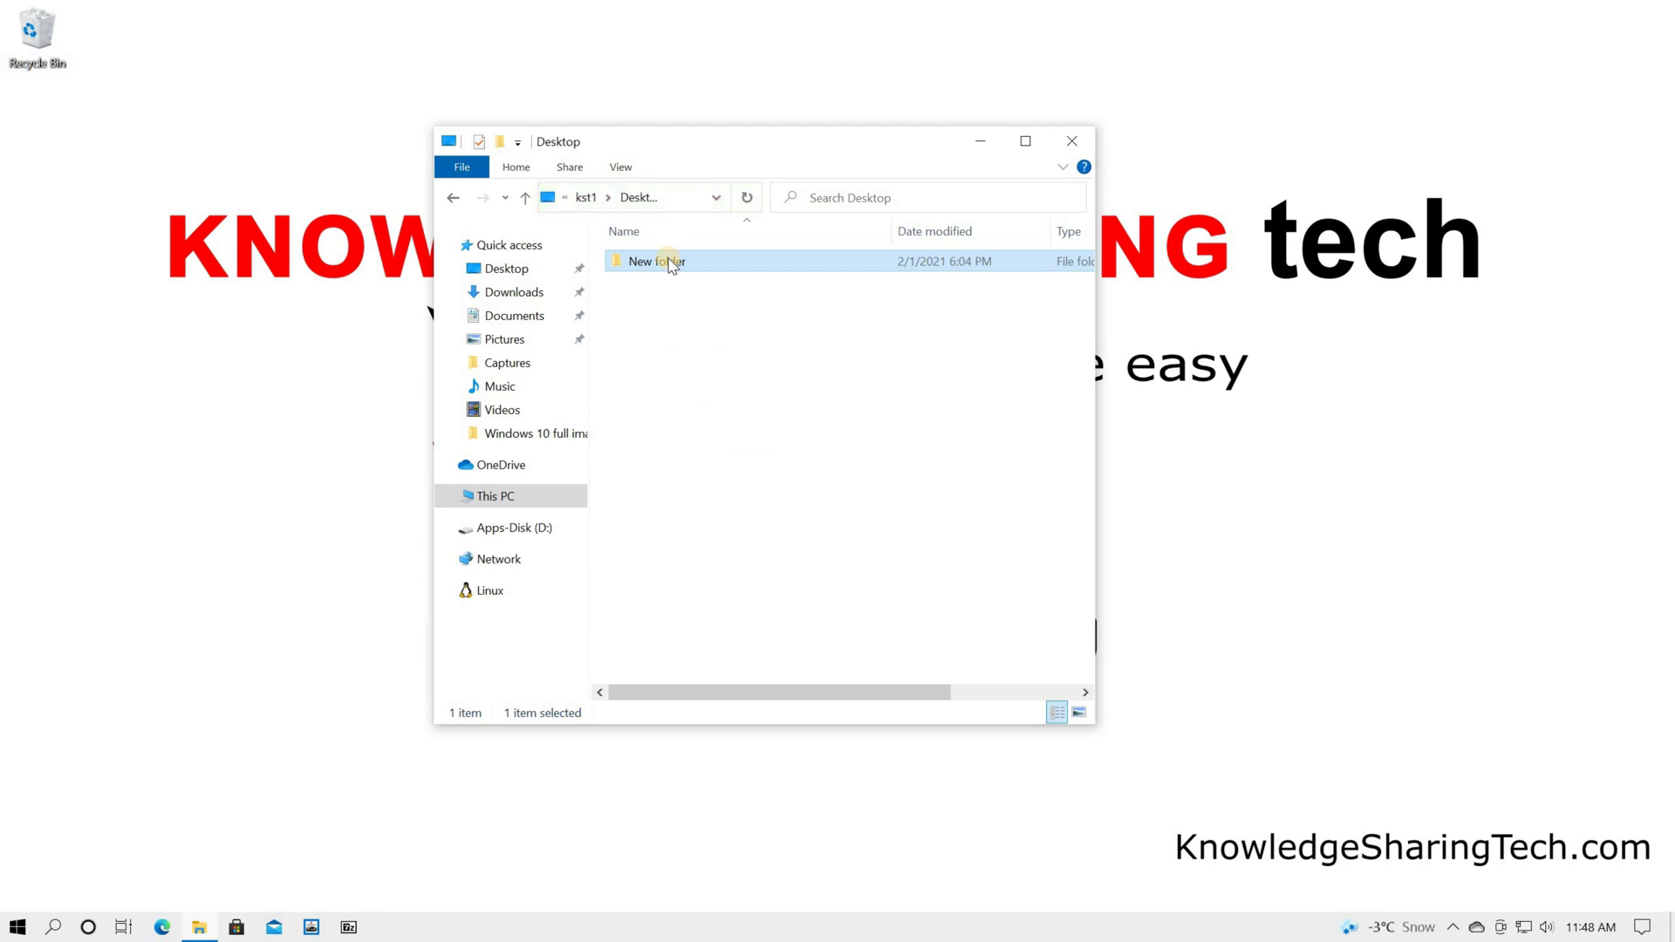
pyautogui.press('Delete')
pyautogui.click(783, 404)
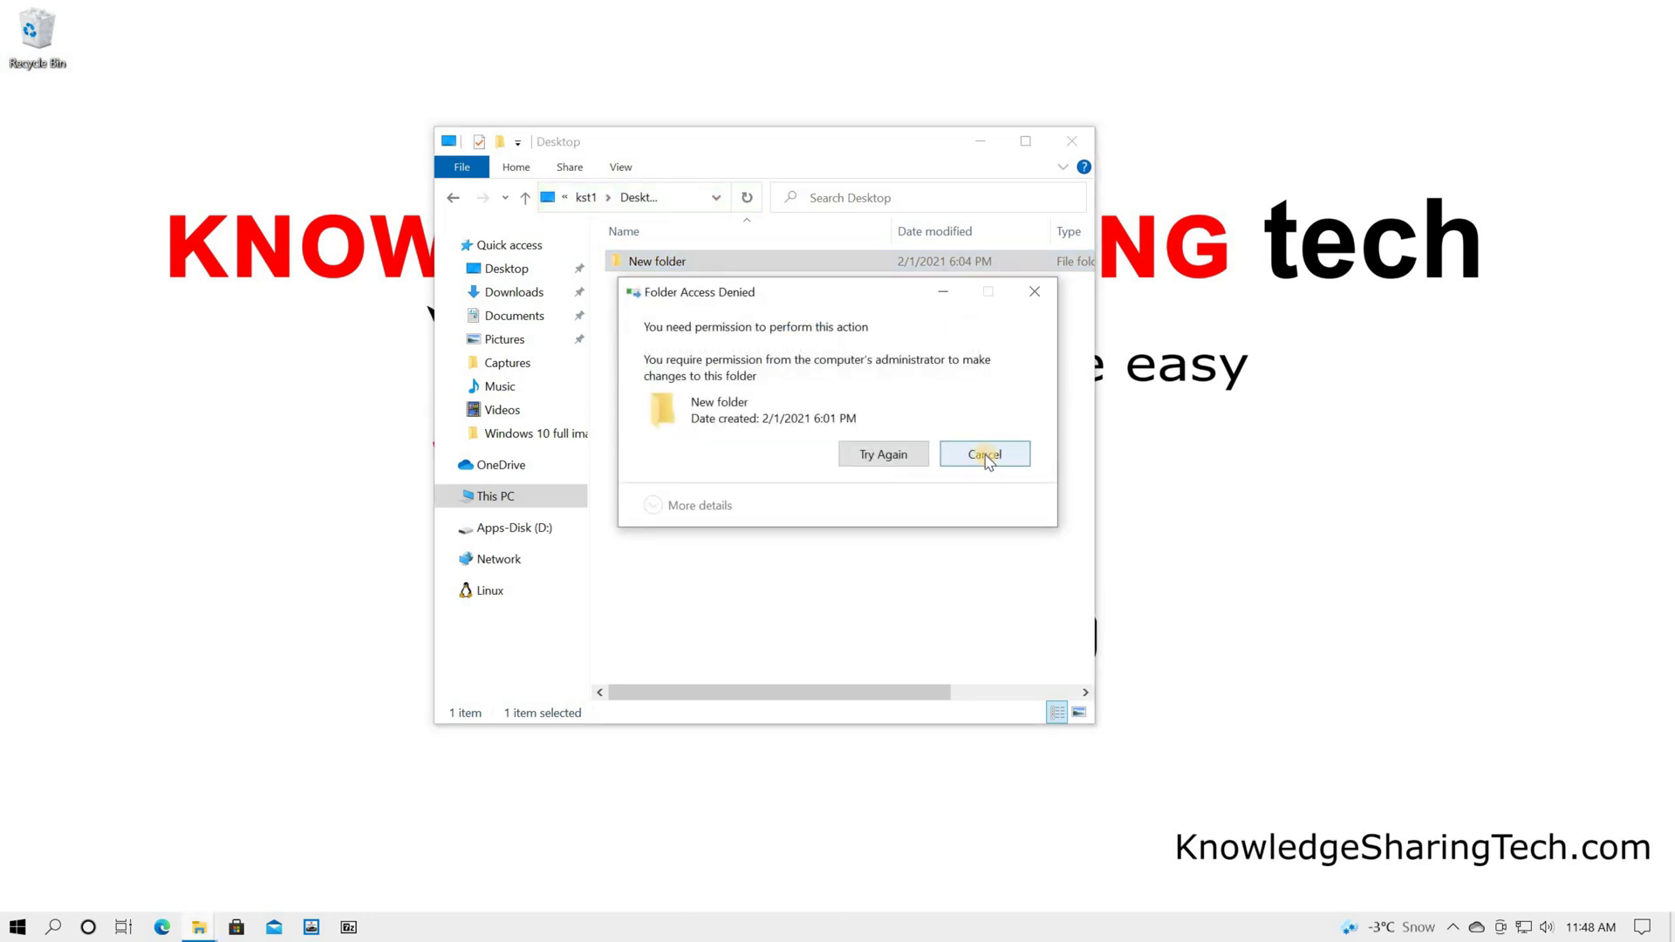